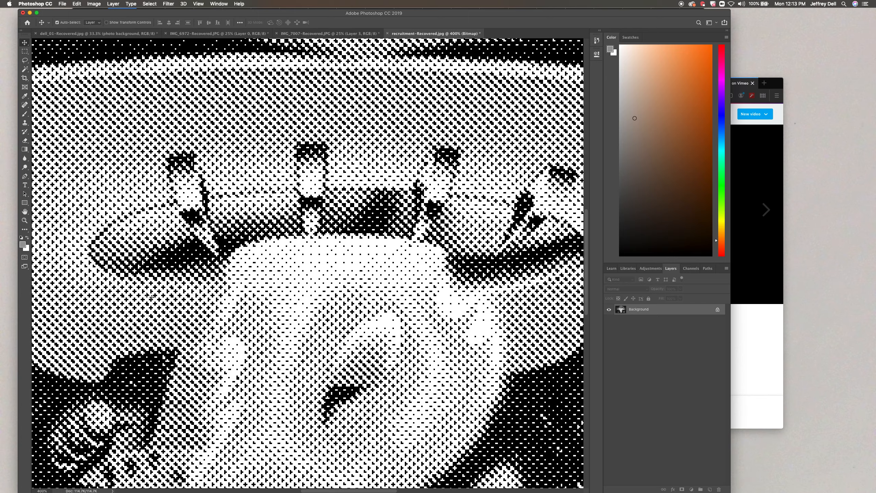
# Step: Undo the last bitmap conversion of the flying saucer artwork
pyautogui.scroll(-3, 150, 297)
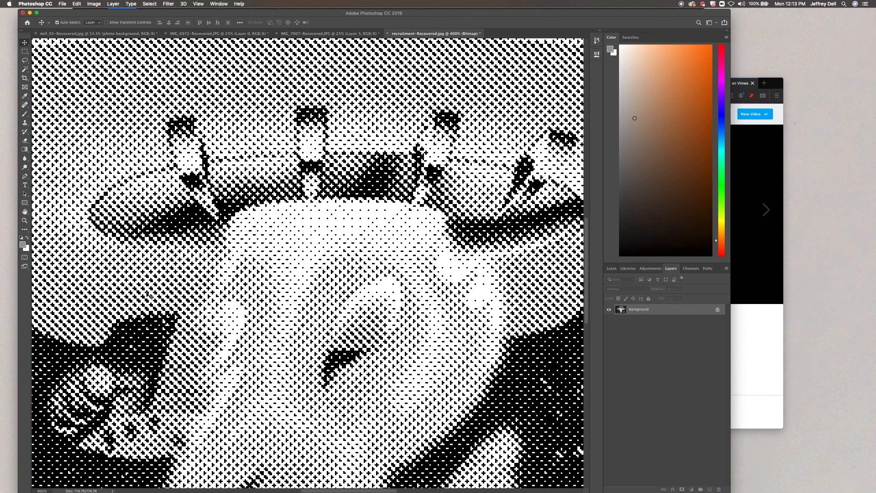
pyautogui.press('super+minus')
pyautogui.press('super+minus')
pyautogui.press('super+minus')
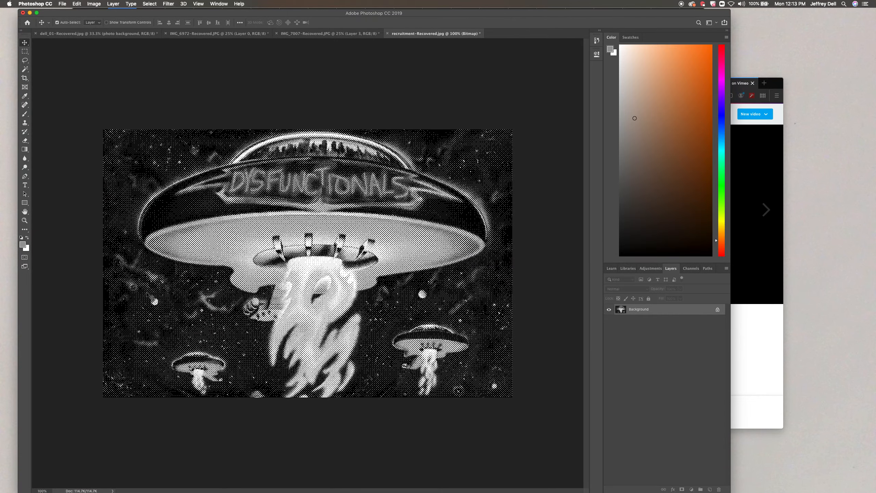
pyautogui.press('super+z')
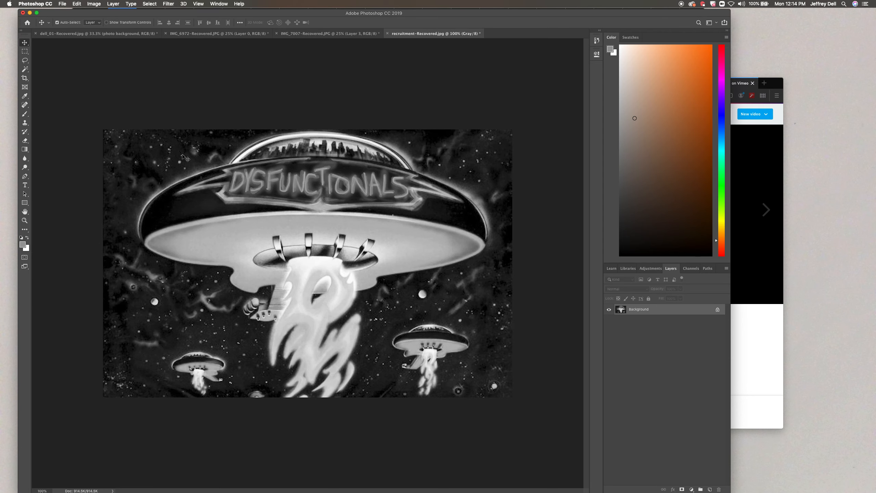
# Step: Convert the grayscale artwork to a 600 pixels/inch bitmap using a halftone screen of 35 lines/inch, 45 degrees, Ellipse shape
pyautogui.click(61, 4)
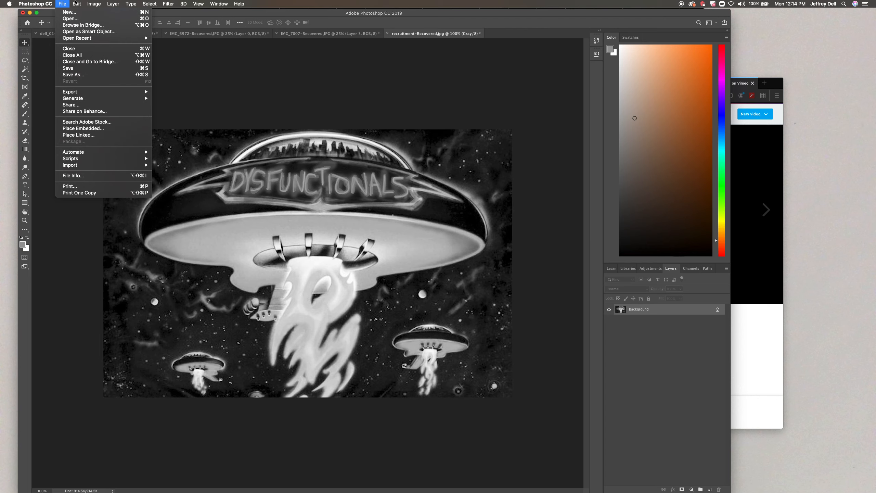
pyautogui.moveTo(93, 3)
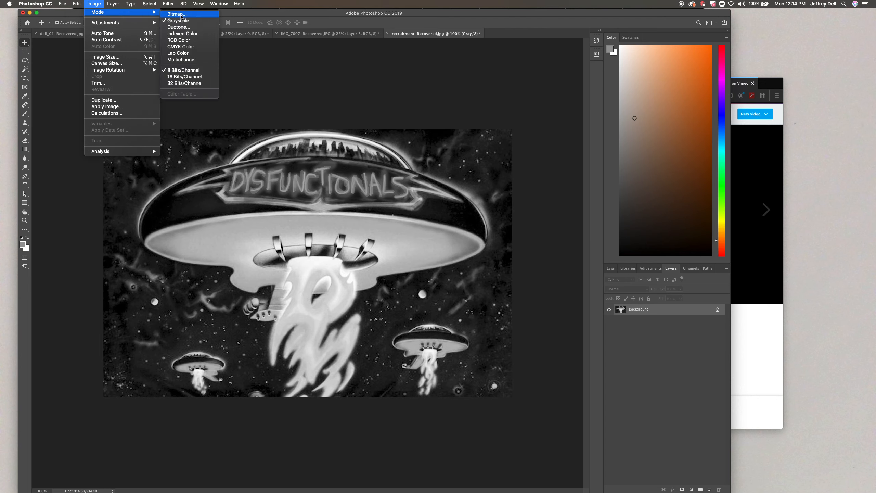
pyautogui.click(181, 17)
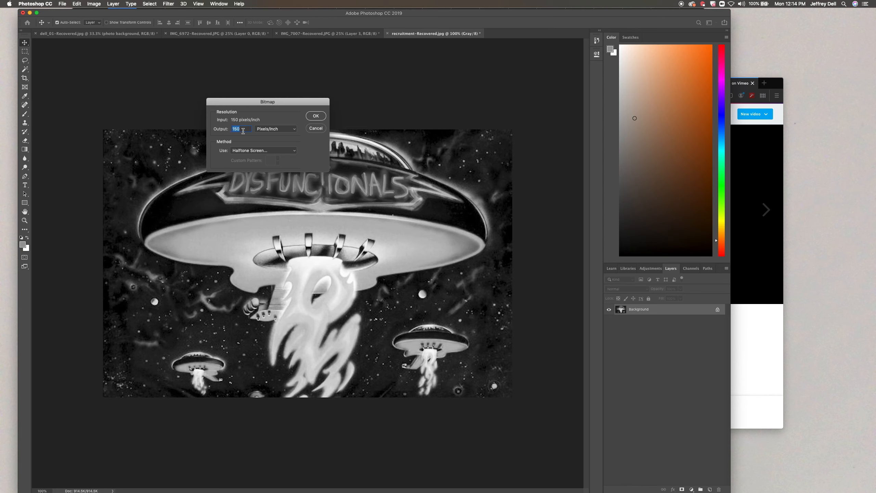
pyautogui.write('600')
pyautogui.click(288, 150)
pyautogui.click(288, 150)
pyautogui.click(316, 116)
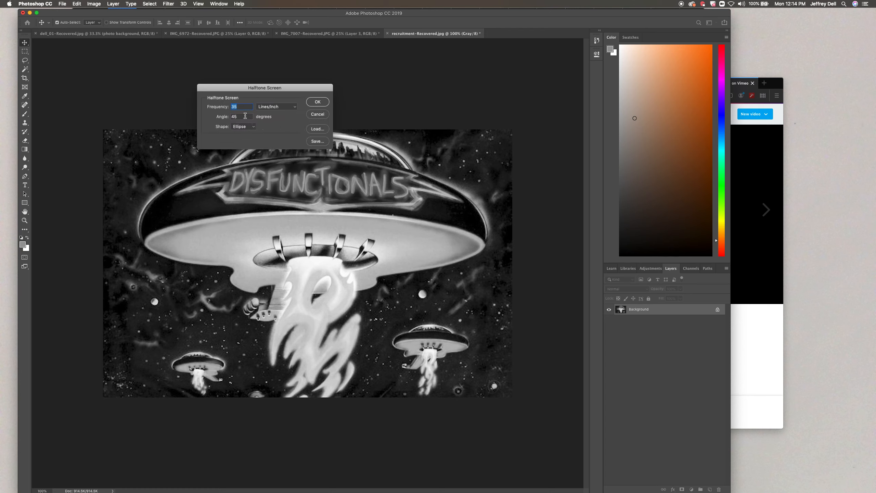
pyautogui.click(255, 127)
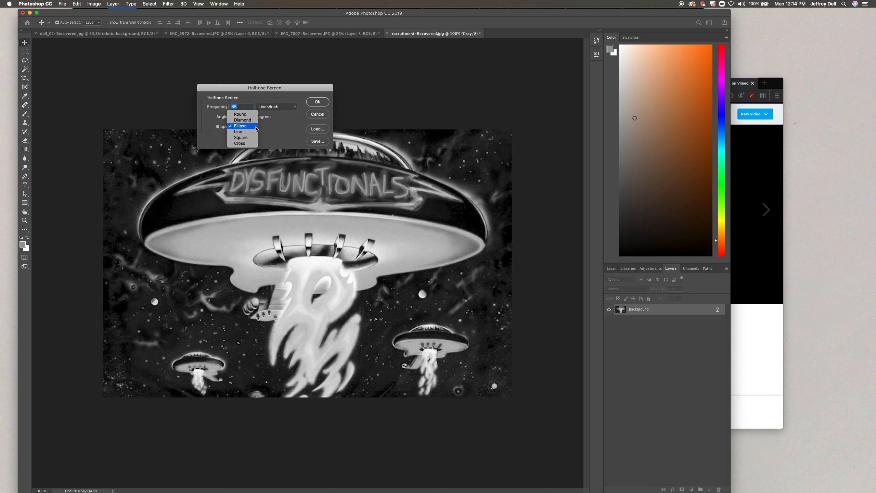
pyautogui.click(256, 126)
pyautogui.click(317, 102)
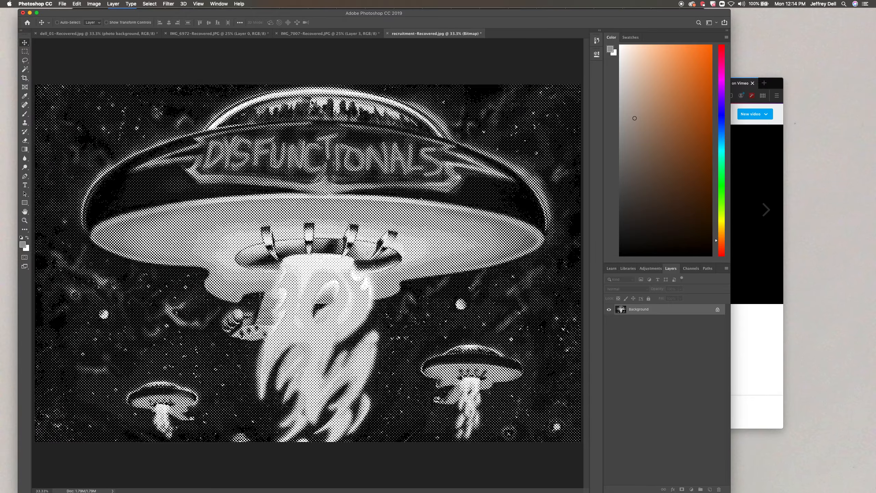
# Step: Examine the elliptical halftone dots up close around the saucer's beam and compare them with the full image at smaller magnification
pyautogui.press('super+equal')
pyautogui.press('super+equal')
pyautogui.press('super+equal')
pyautogui.press('super+equal')
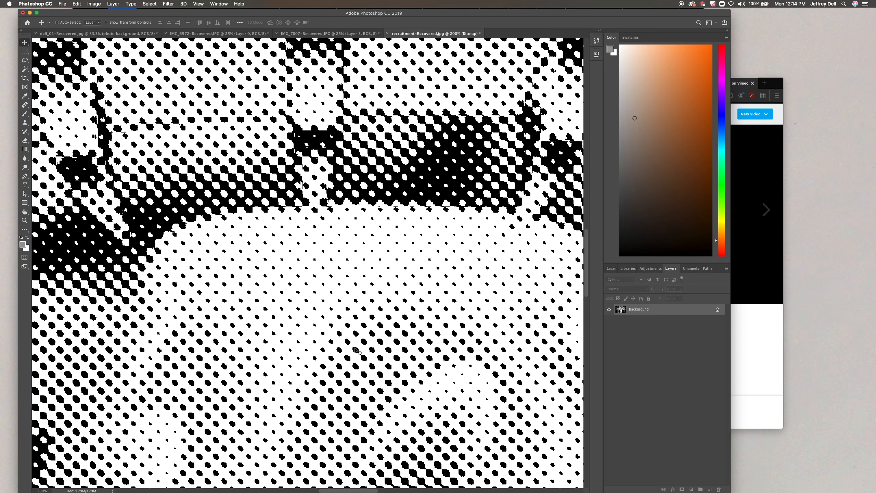
pyautogui.press('super+equal')
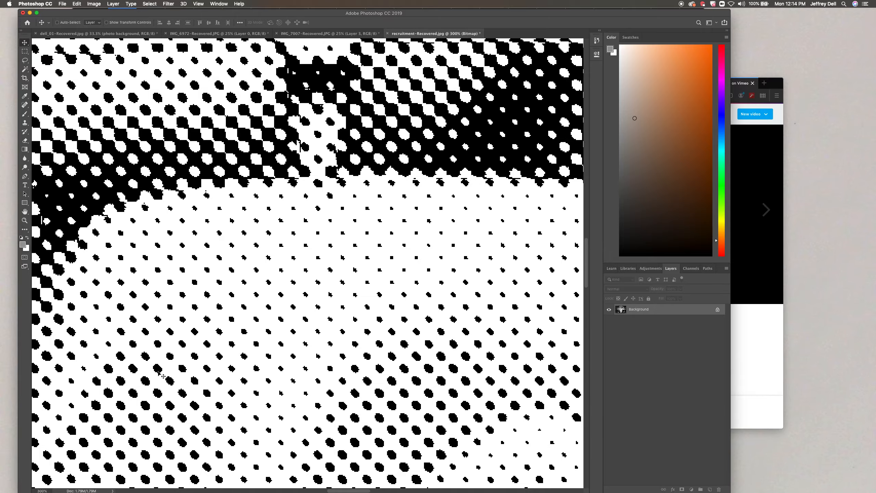
pyautogui.press('super+minus')
pyautogui.press('super+minus')
pyautogui.press('super+minus')
pyautogui.press('super+minus')
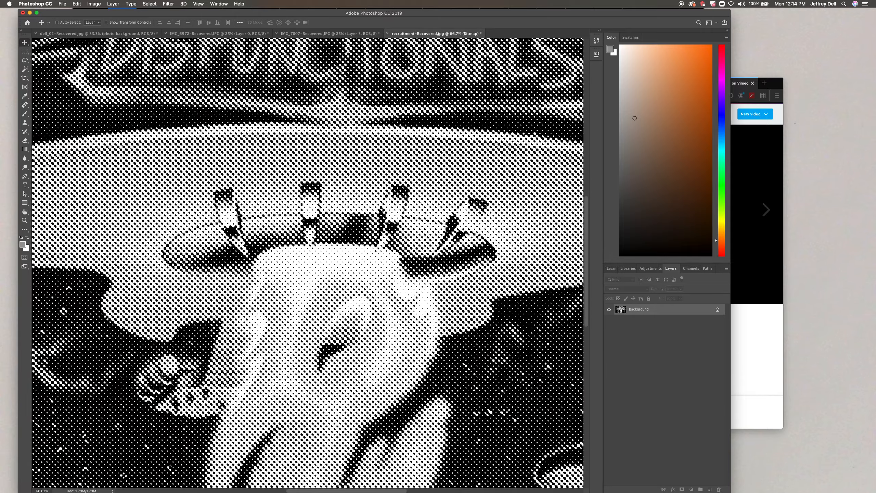
pyautogui.press('super+minus')
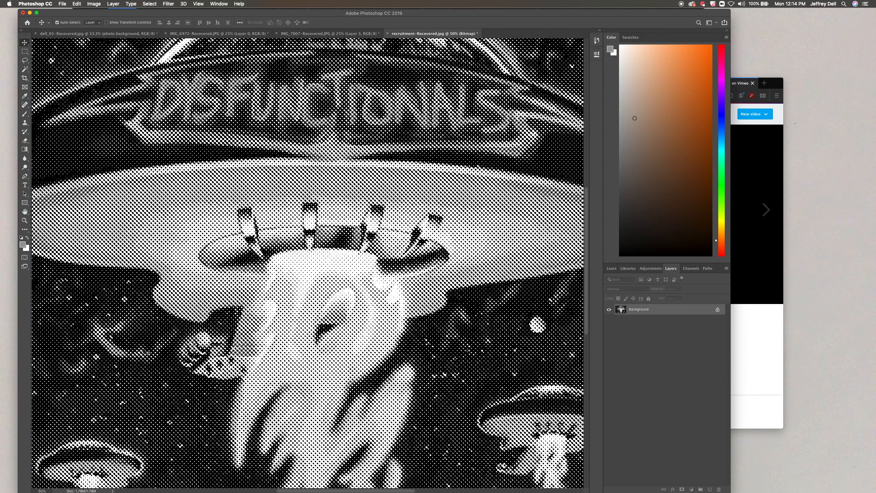
pyautogui.press('super+minus')
pyautogui.press('super+minus')
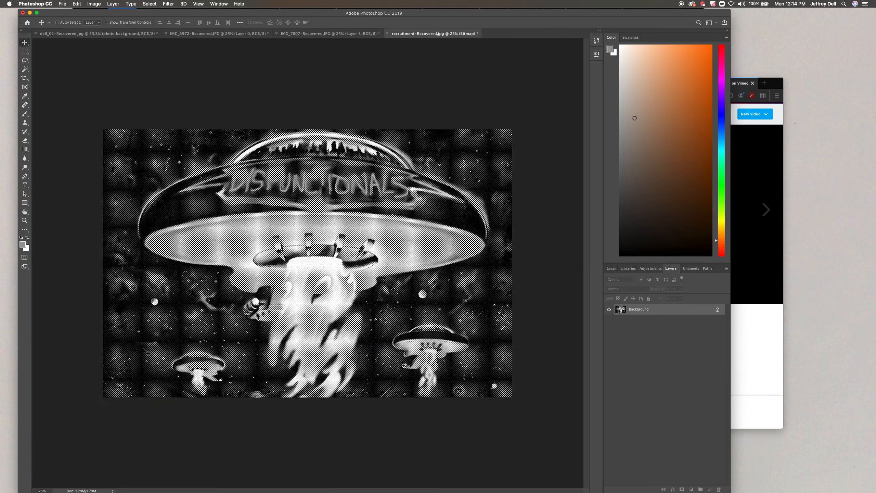
pyautogui.press('super+minus')
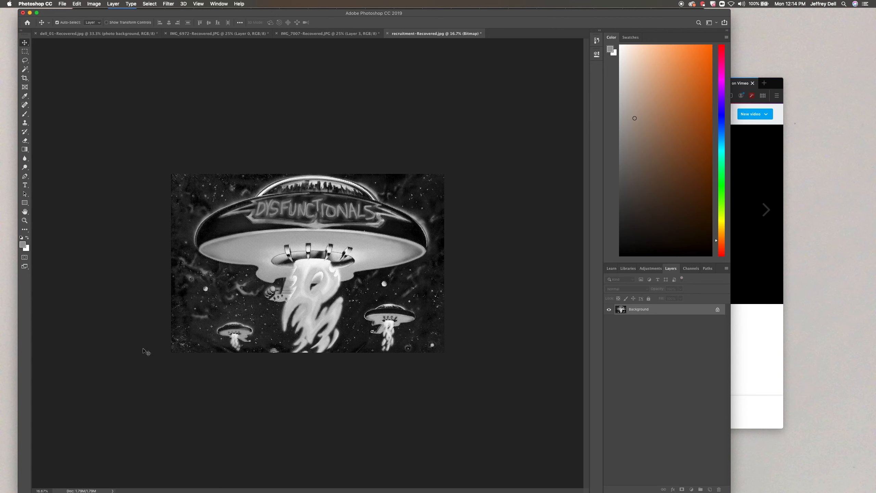
pyautogui.press('super+plus')
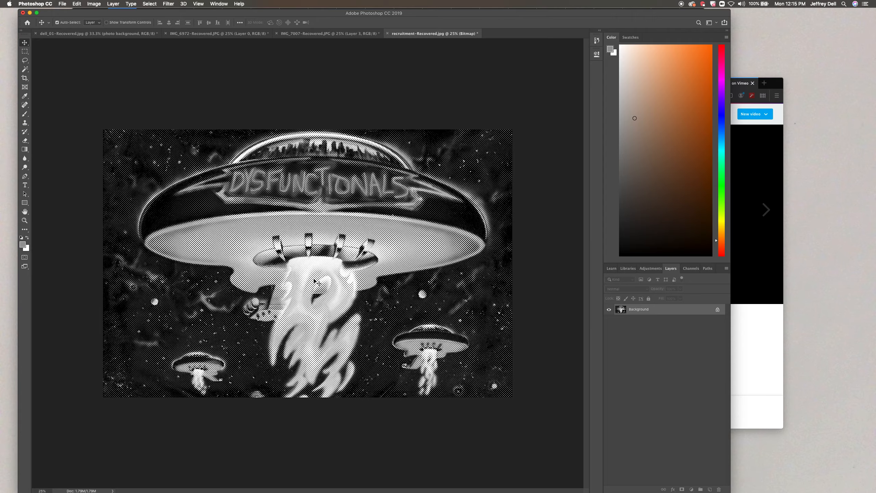
pyautogui.press('super+equal')
pyautogui.press('super+equal')
pyautogui.press('super+equal')
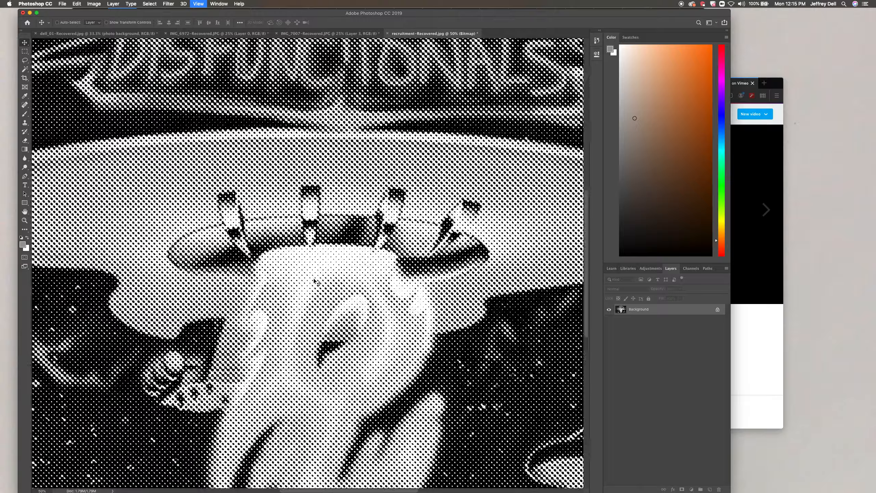
pyautogui.press('super+equal')
pyautogui.press('super+equal')
pyautogui.press('super+equal')
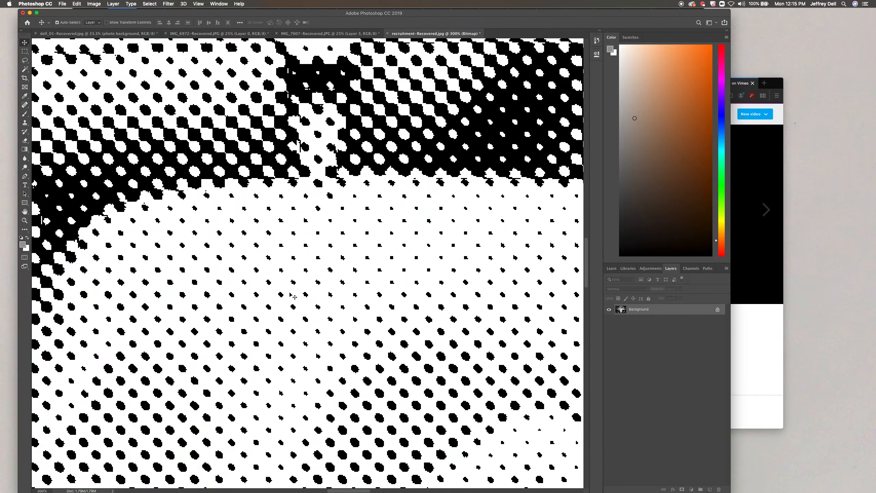
pyautogui.press('super+minus')
pyautogui.press('super+minus')
pyautogui.press('super+minus')
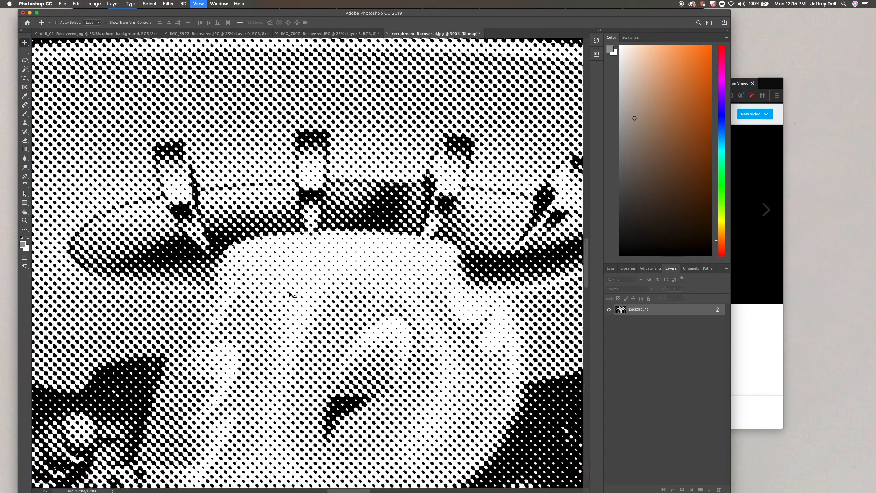
pyautogui.press('super+0')
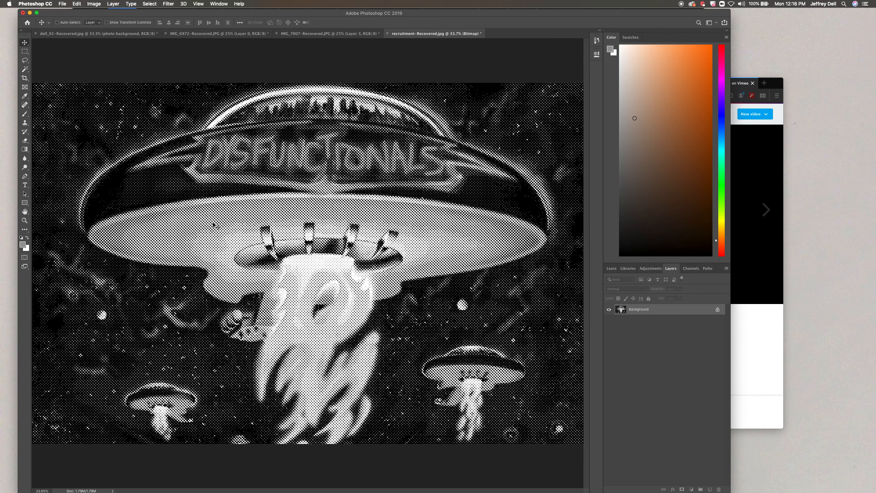
# Step: Undo the halftone conversion and redo the bitmap at 600 pixels/inch with the halftone screen frequency set to 20 lines/inch
pyautogui.press('super+z')
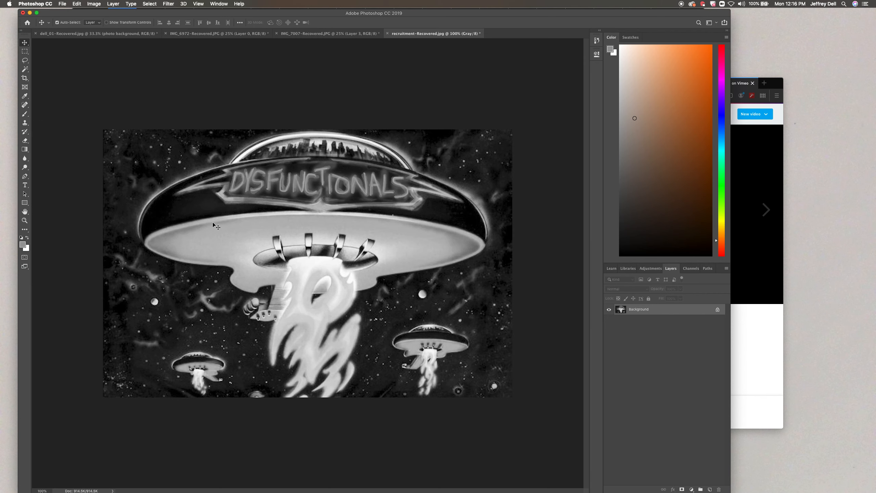
pyautogui.click(98, 5)
pyautogui.moveTo(100, 12)
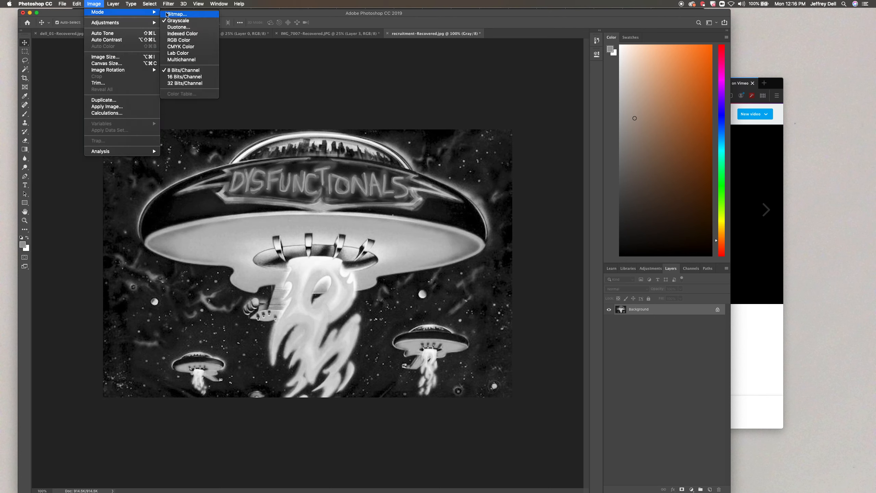
pyautogui.click(167, 14)
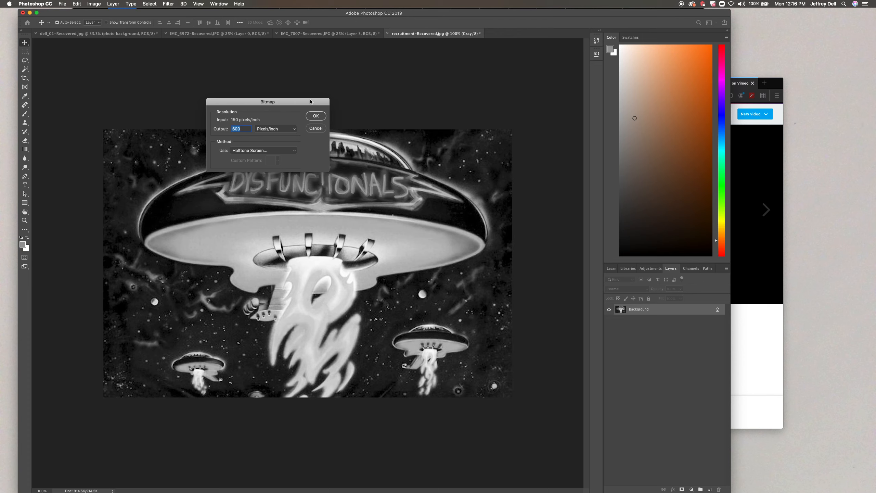
pyautogui.click(315, 117)
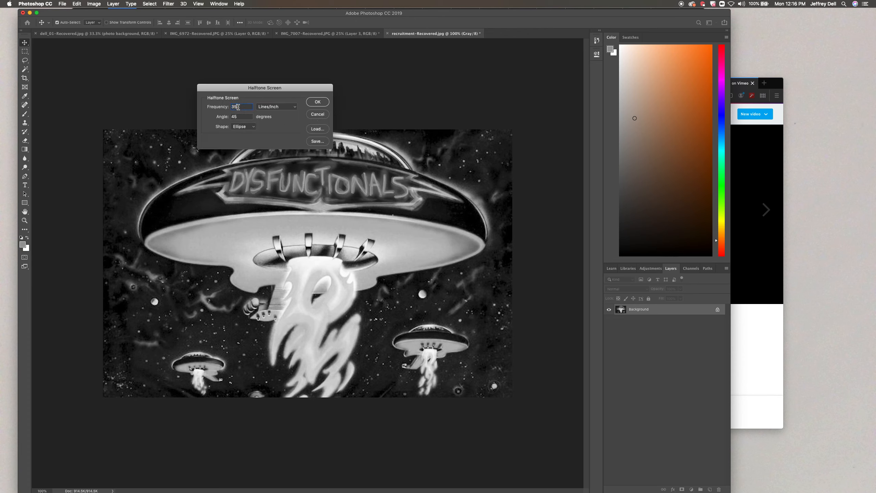
pyautogui.write('20')
pyautogui.click(318, 102)
pyautogui.press('super+minus')
pyautogui.press('super+minus')
pyautogui.press('super+minus')
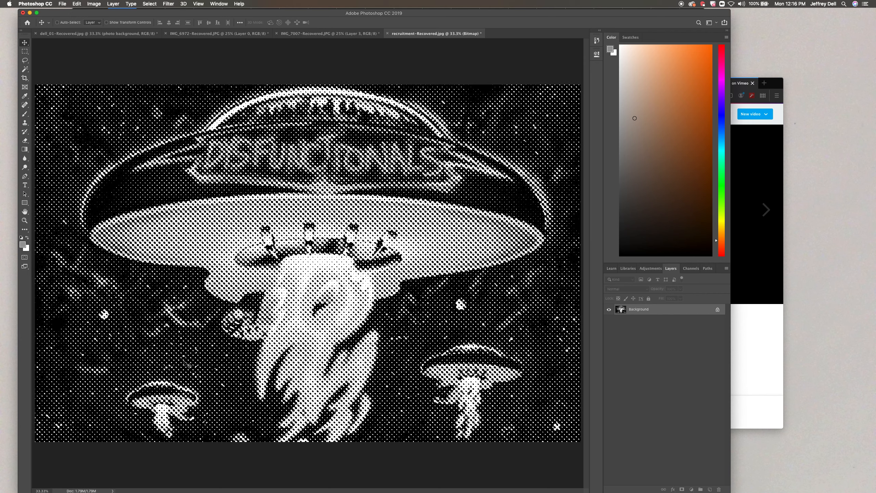
# Step: Undo the 20 lines/inch halftone and redo the bitmap conversion with a frequency of 10 lines/inch
pyautogui.press('super+z')
pyautogui.click(94, 4)
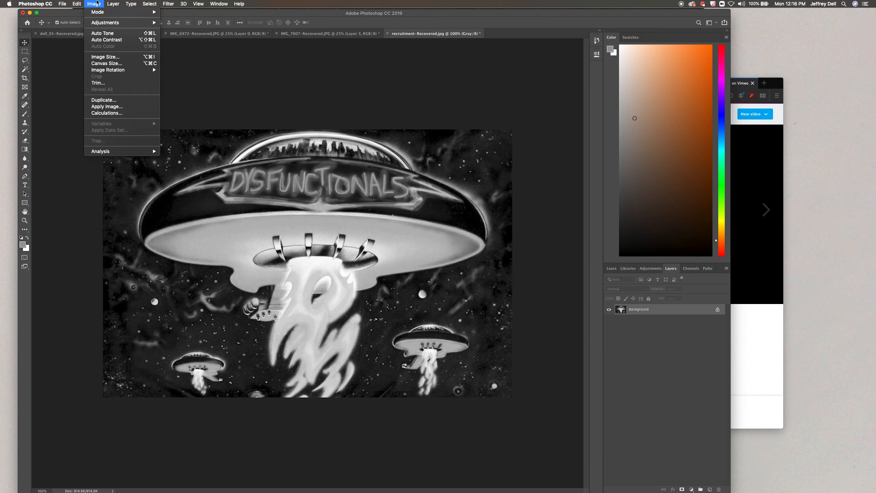
pyautogui.moveTo(100, 13)
pyautogui.click(182, 14)
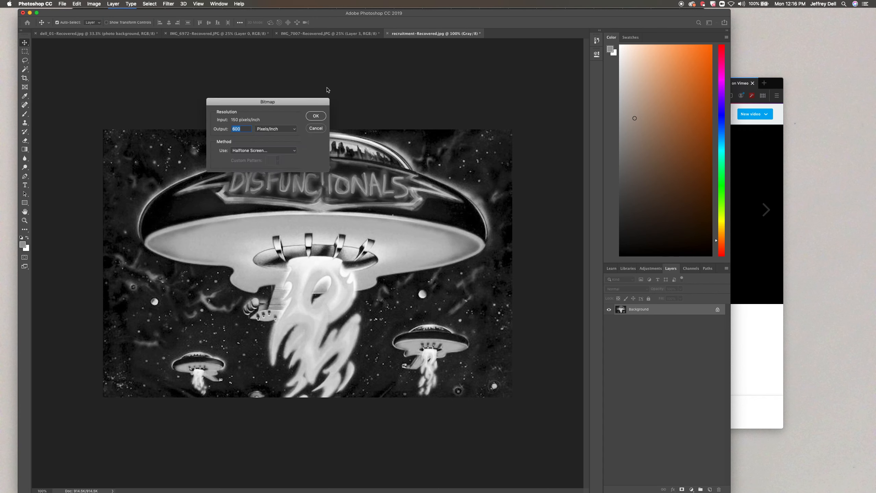
pyautogui.click(319, 116)
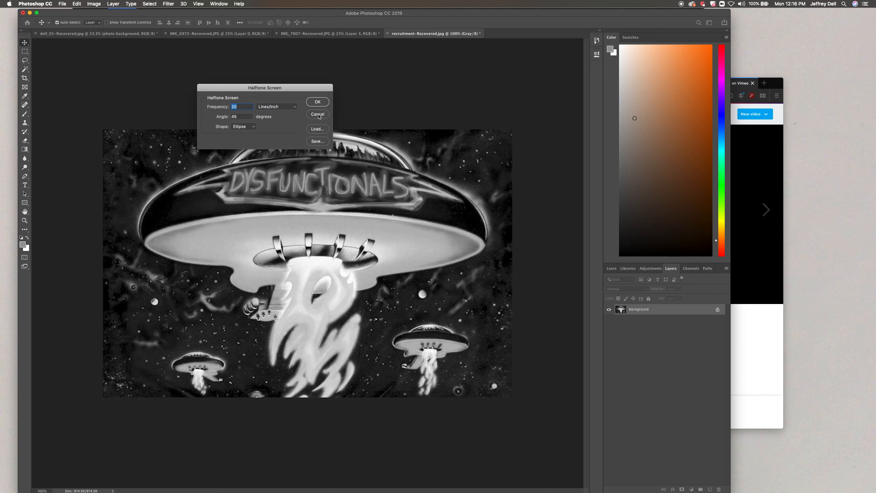
pyautogui.write('10')
pyautogui.click(319, 103)
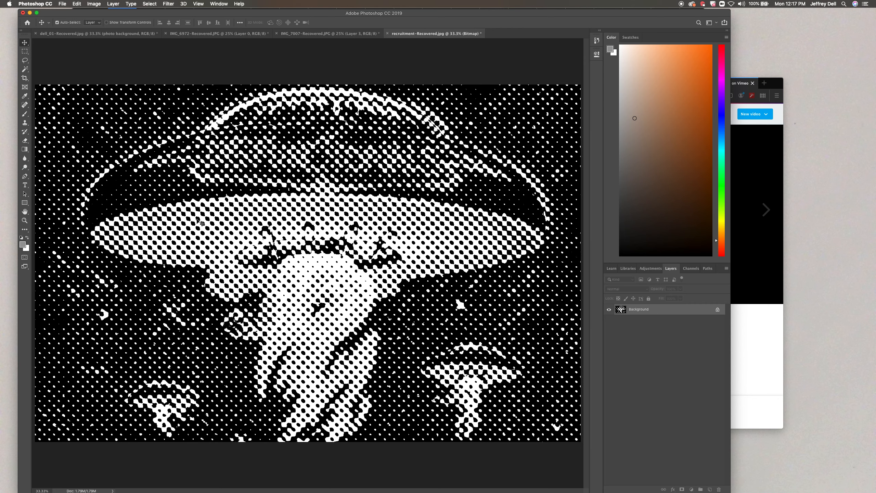
# Step: Undo the 10 lines/inch halftone and redo the 600 pixels/inch bitmap with a halftone screen of 25 lines/inch, Line shape
pyautogui.press('super+z')
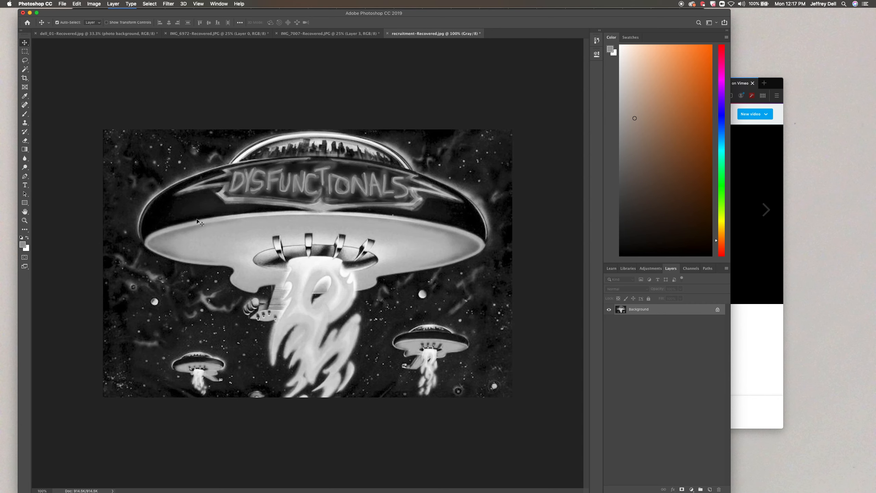
pyautogui.click(94, 3)
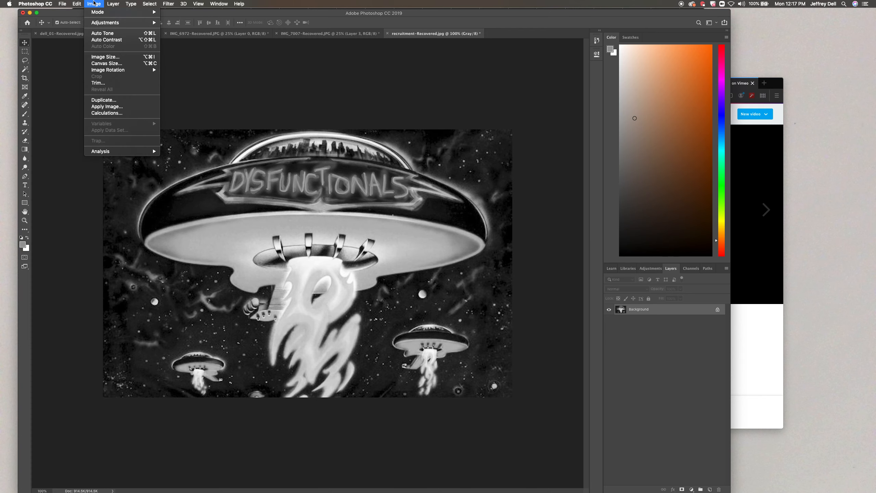
pyautogui.moveTo(102, 14)
pyautogui.click(170, 14)
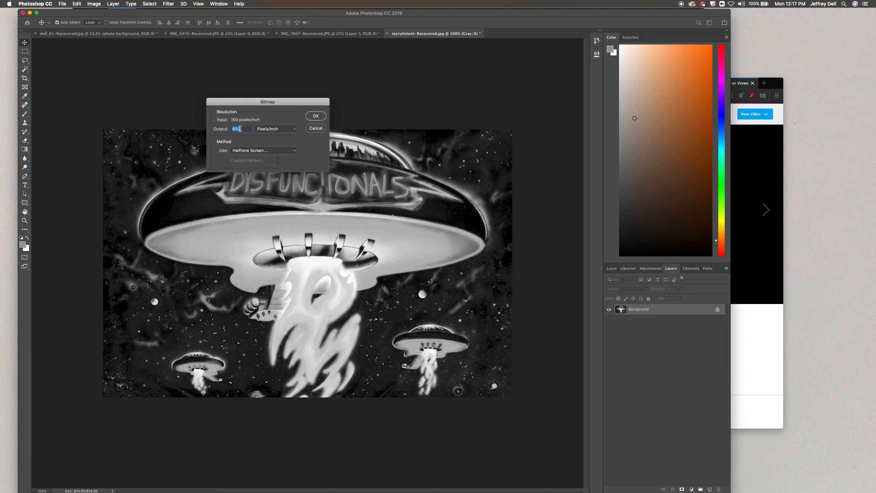
pyautogui.click(263, 150)
pyautogui.click(314, 123)
pyautogui.click(320, 116)
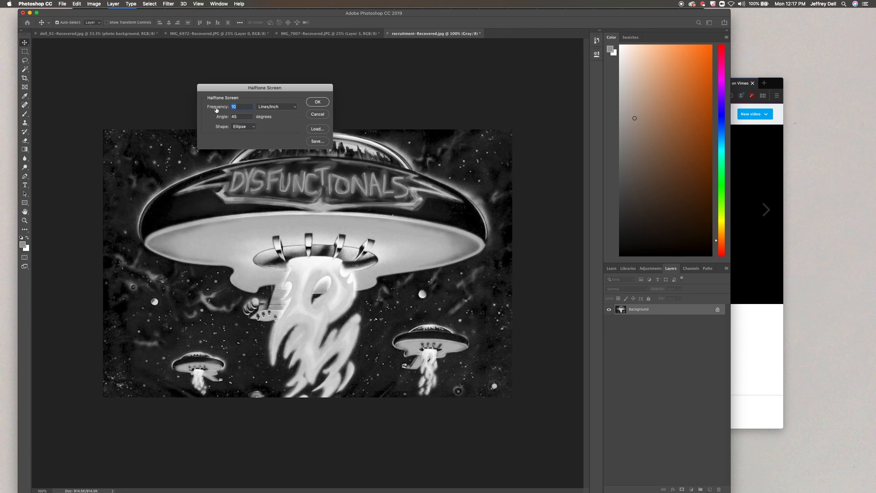
pyautogui.write('25')
pyautogui.click(251, 127)
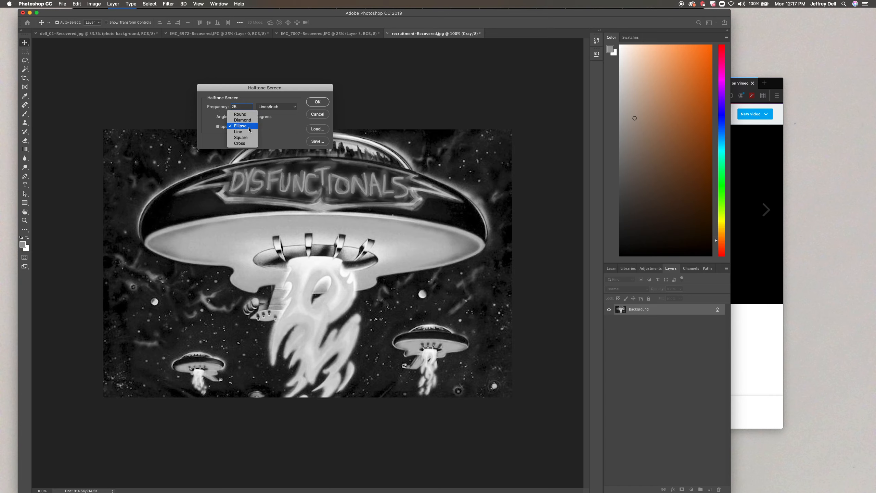
pyautogui.click(249, 131)
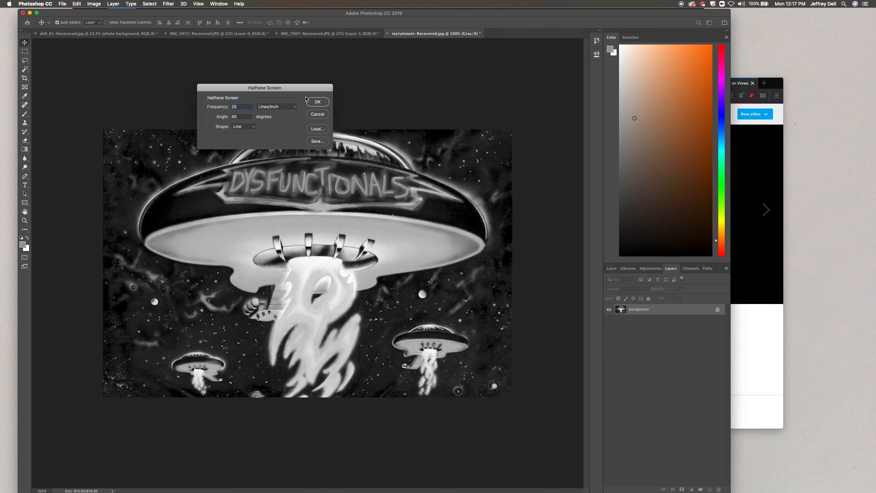
pyautogui.click(318, 102)
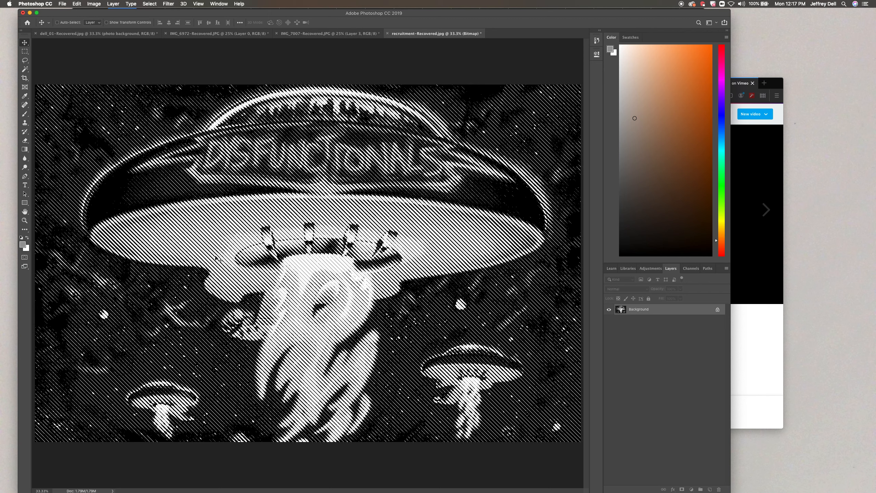
# Step: Examine the diagonal line halftone up close around the saucer's beam and compare it with the full image at smaller magnifications
pyautogui.press('super+plus')
pyautogui.press('super+plus')
pyautogui.press('super+plus')
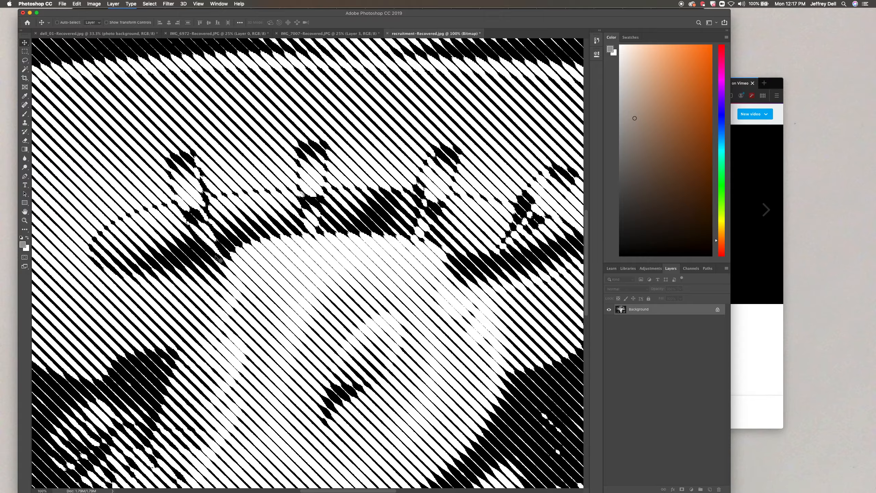
pyautogui.press('super+minus')
pyautogui.press('super+minus')
pyautogui.press('super+minus')
pyautogui.press('super+minus')
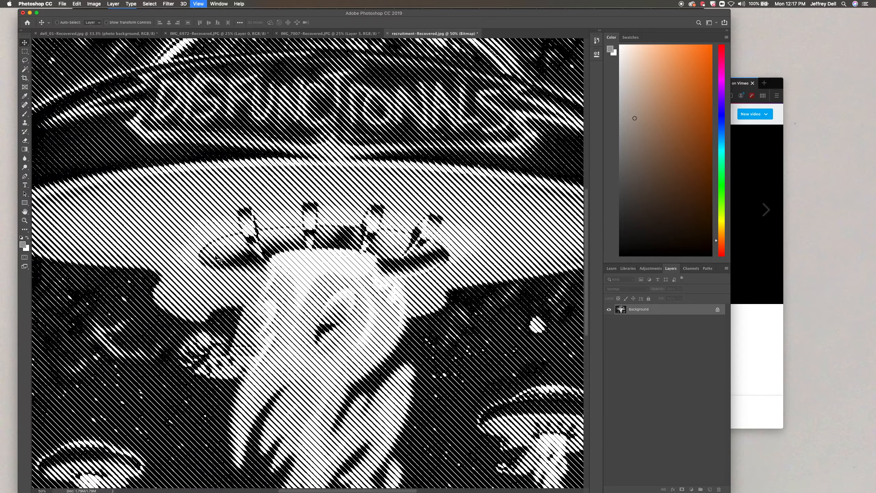
pyautogui.press('super+minus')
pyautogui.press('super+minus')
pyautogui.press('super+minus')
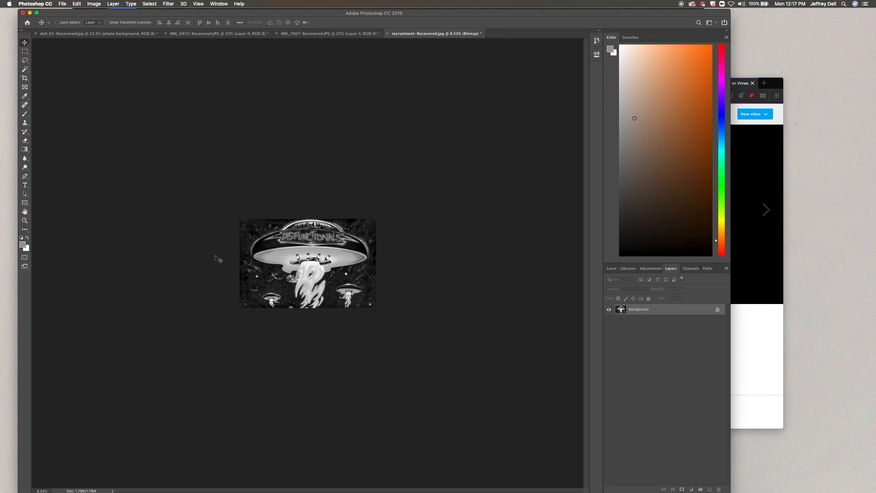
pyautogui.press('super+minus')
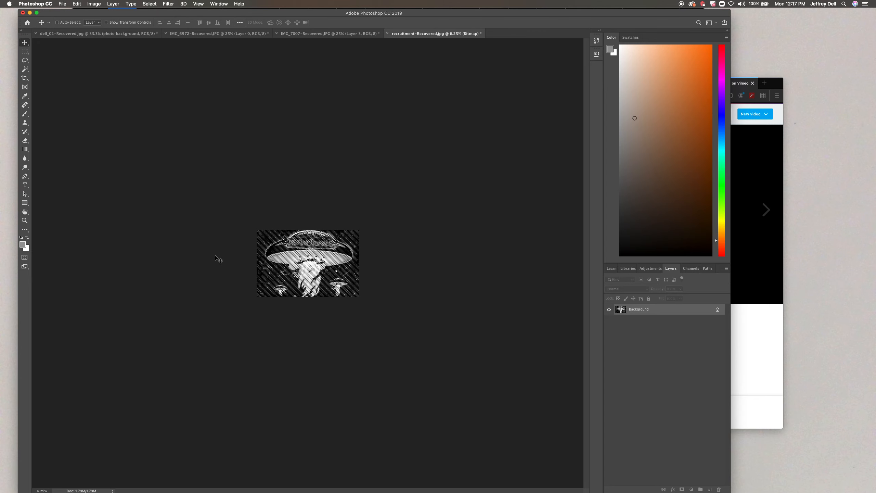
pyautogui.press('super+plus')
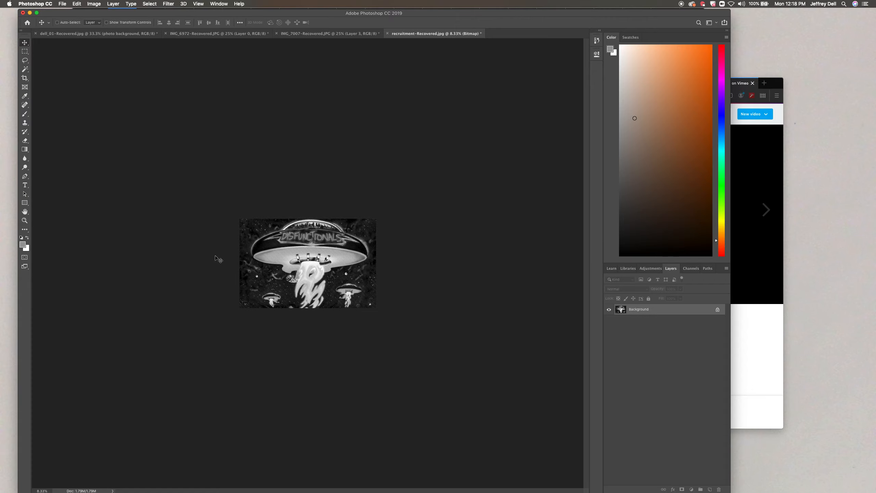
pyautogui.press('super+equal')
pyautogui.press('super+equal')
pyautogui.press('super+equal')
pyautogui.press('super+equal')
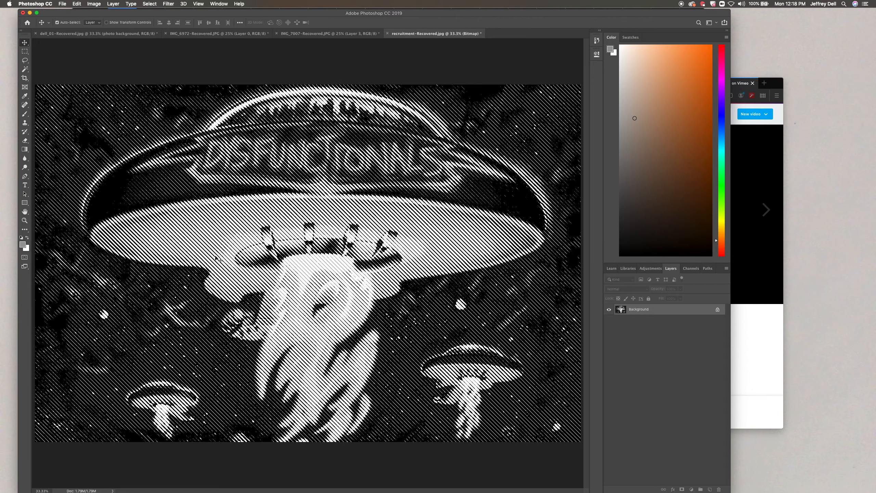
# Step: Undo the diagonal line halftone and redo the bitmap conversion with the Line screen angle set to 0 degrees
pyautogui.press('super+z')
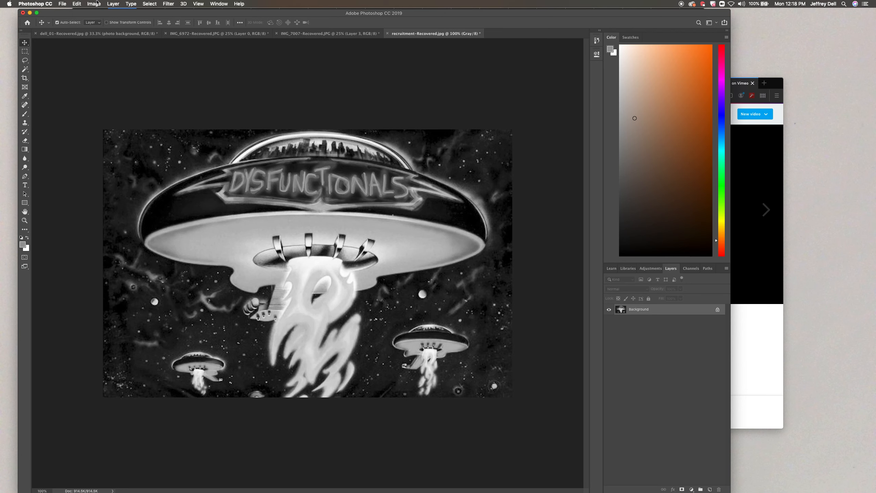
pyautogui.click(73, 4)
pyautogui.moveTo(93, 3)
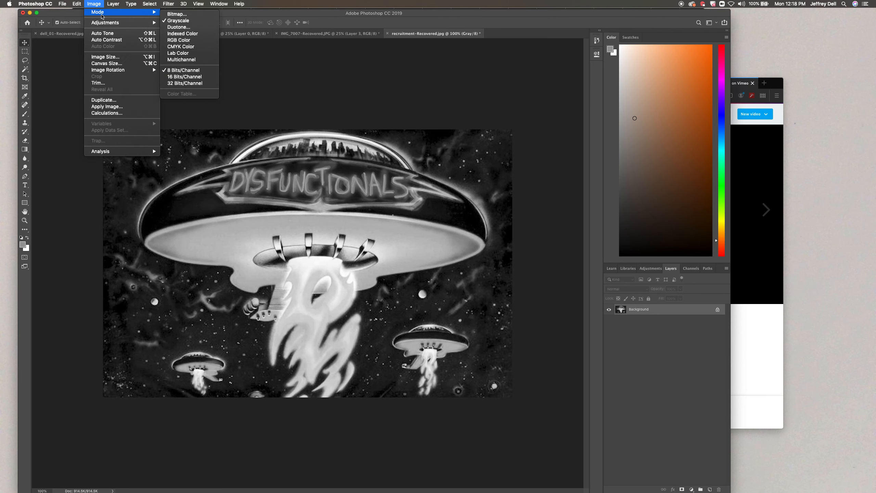
pyautogui.click(187, 15)
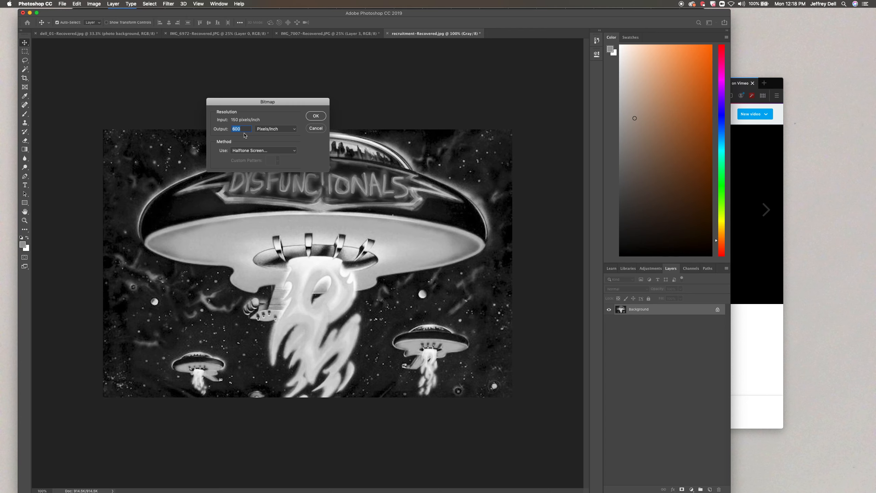
pyautogui.click(315, 116)
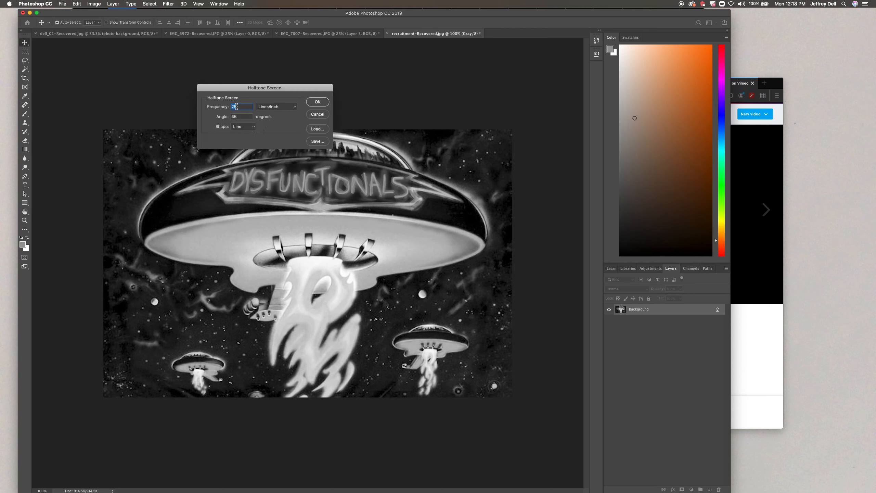
pyautogui.doubleClick(241, 117)
pyautogui.scroll(-9, 241, 117)
pyautogui.write('0')
pyautogui.click(326, 103)
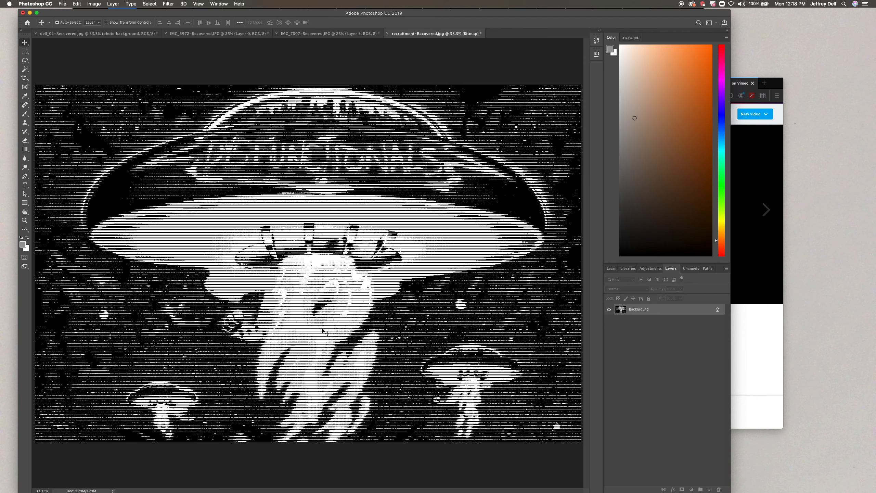
# Step: Undo the horizontal line halftone and redo the 600 pixels/inch bitmap with the halftone shape set to Square
pyautogui.press('super+z')
pyautogui.click(94, 4)
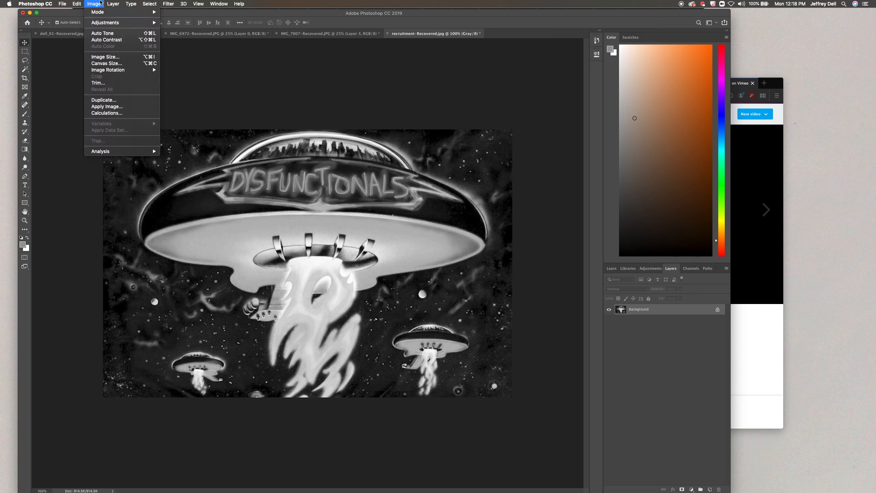
pyautogui.moveTo(104, 12)
pyautogui.click(173, 13)
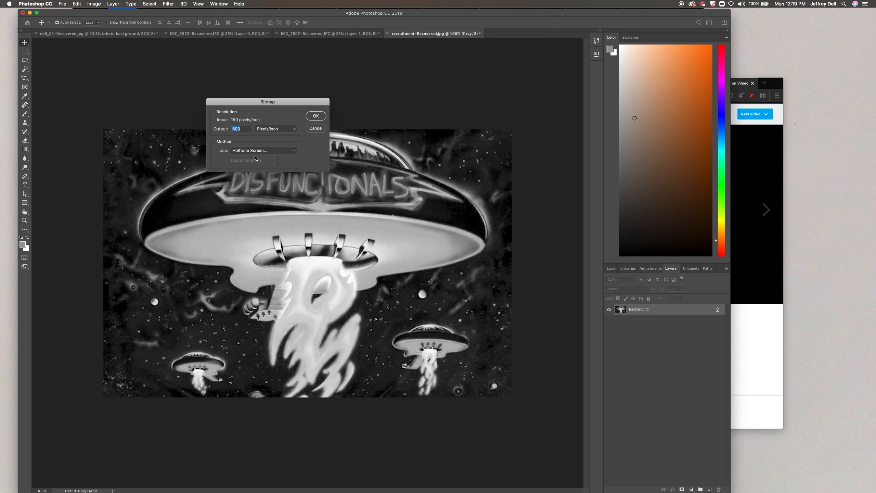
pyautogui.click(313, 117)
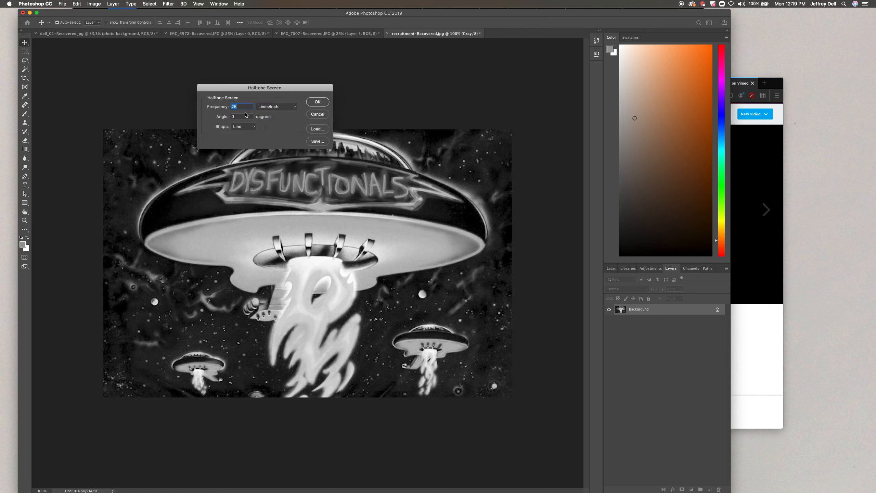
pyautogui.click(250, 127)
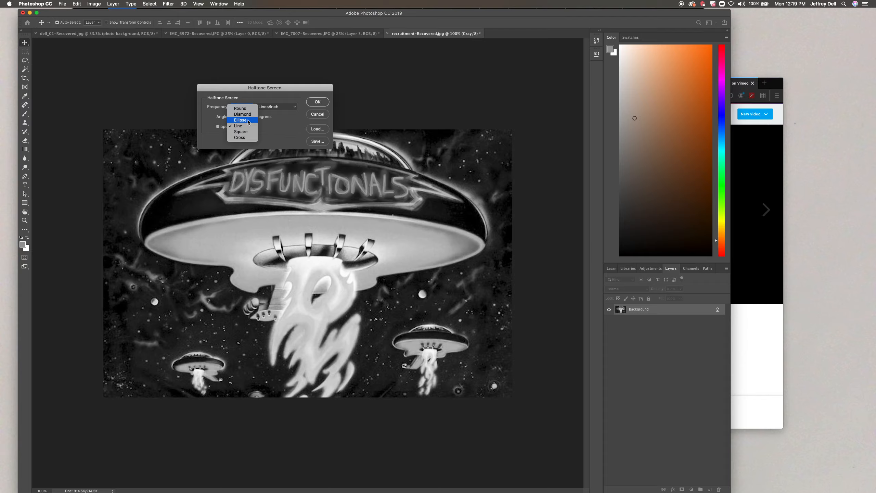
pyautogui.click(245, 132)
pyautogui.click(317, 102)
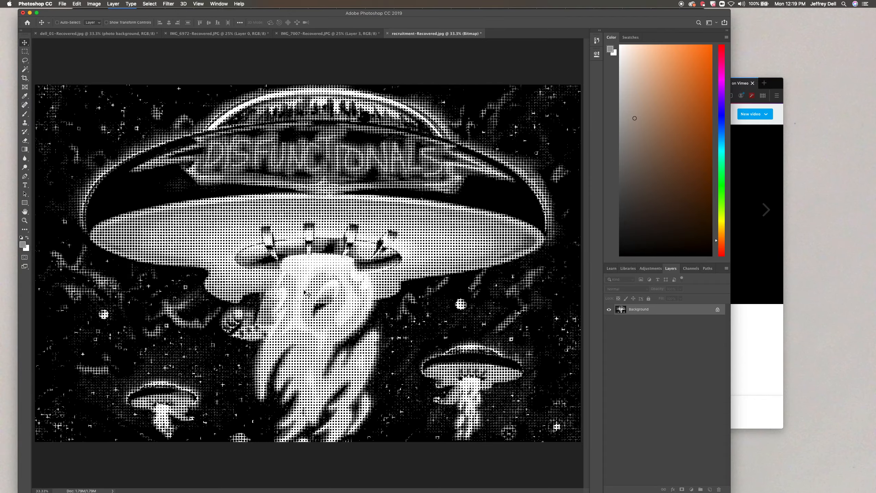
# Step: Examine the square halftone dots up close around the saucer's beam and compare them with the full image
pyautogui.press('super+plus')
pyautogui.press('super+plus')
pyautogui.press('super+plus')
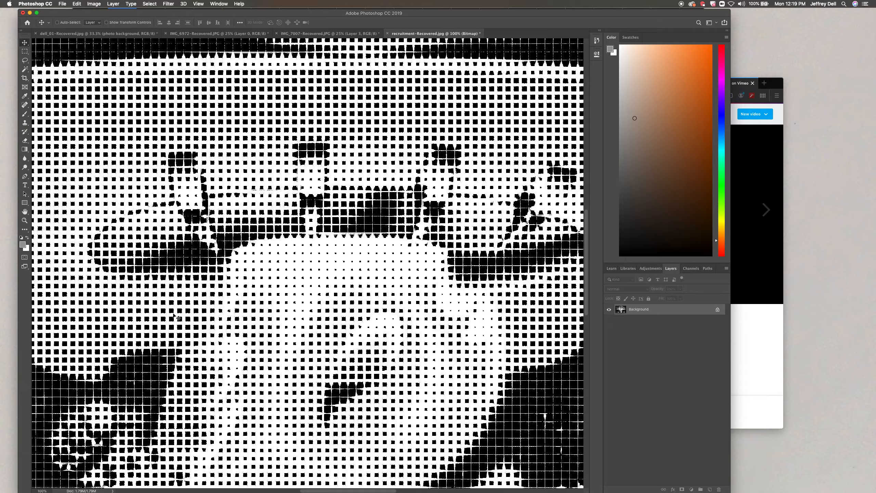
pyautogui.press('super+minus')
pyautogui.press('super+minus')
pyautogui.press('super+minus')
pyautogui.press('super+minus')
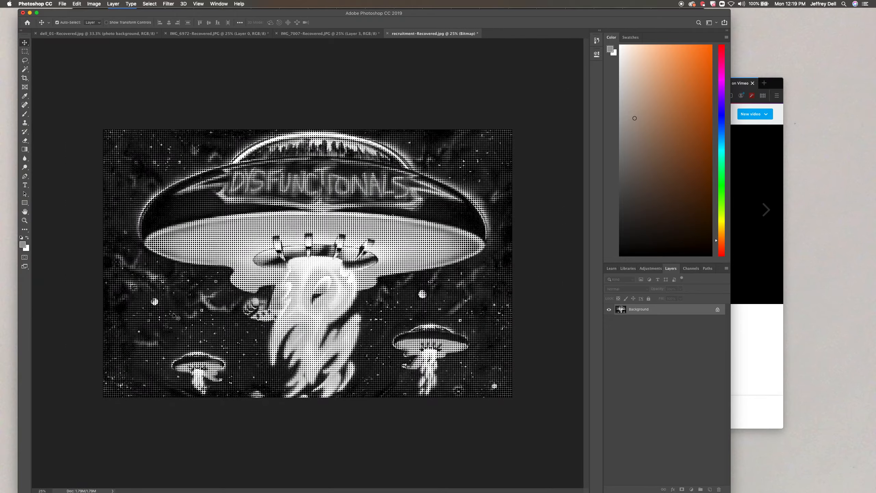
pyautogui.press('super+plus')
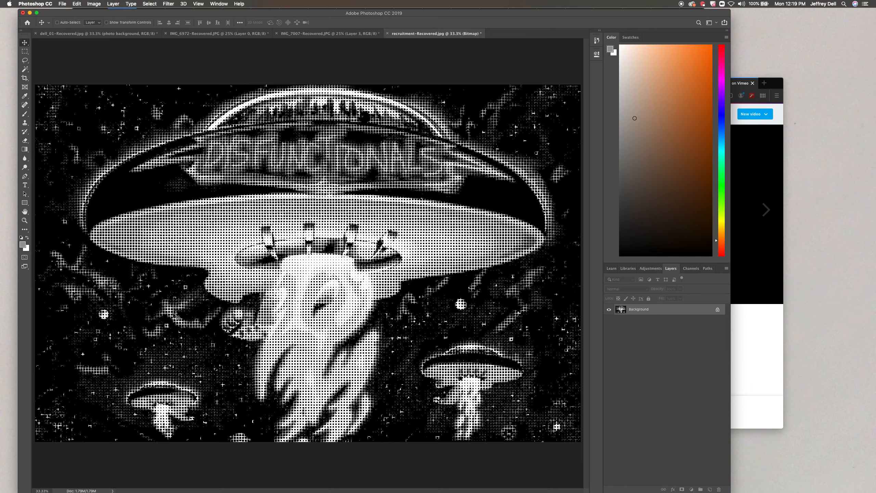
pyautogui.press('super+1')
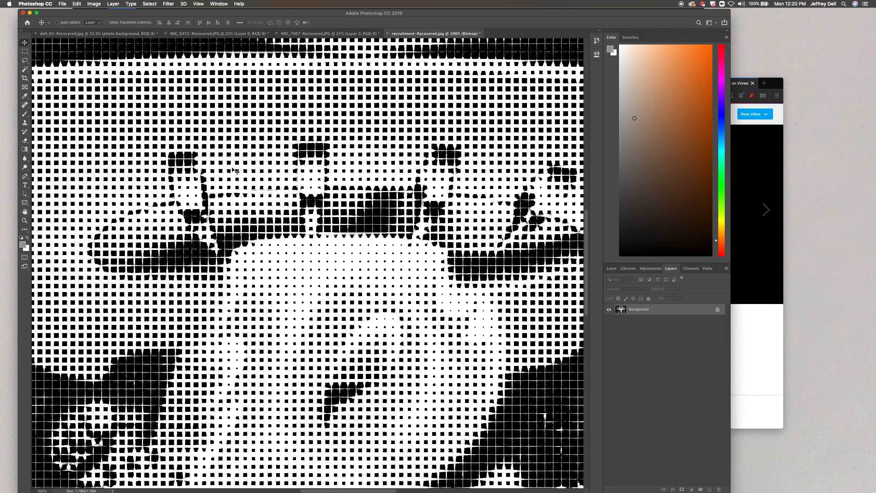
# Step: Undo the square-dot halftone and choose Diffusion Dither as the method for a new 600 pixels/inch bitmap conversion
pyautogui.press('super+z')
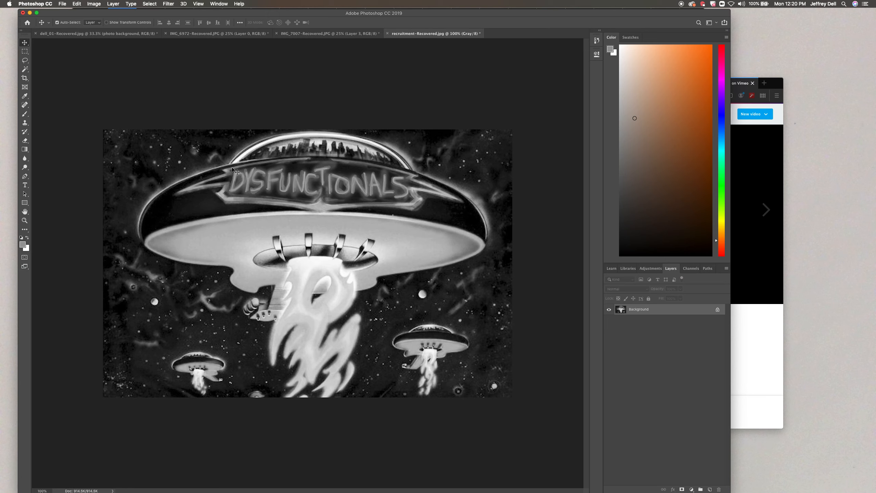
pyautogui.click(94, 4)
pyautogui.moveTo(102, 12)
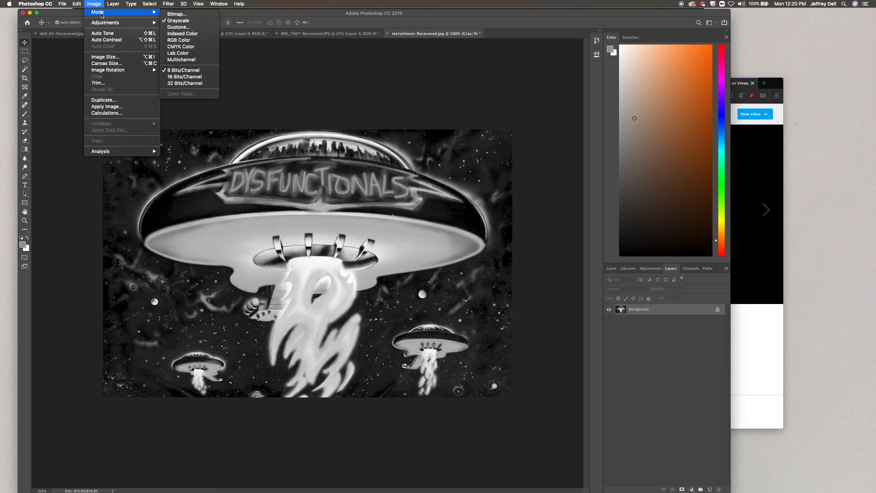
pyautogui.click(174, 13)
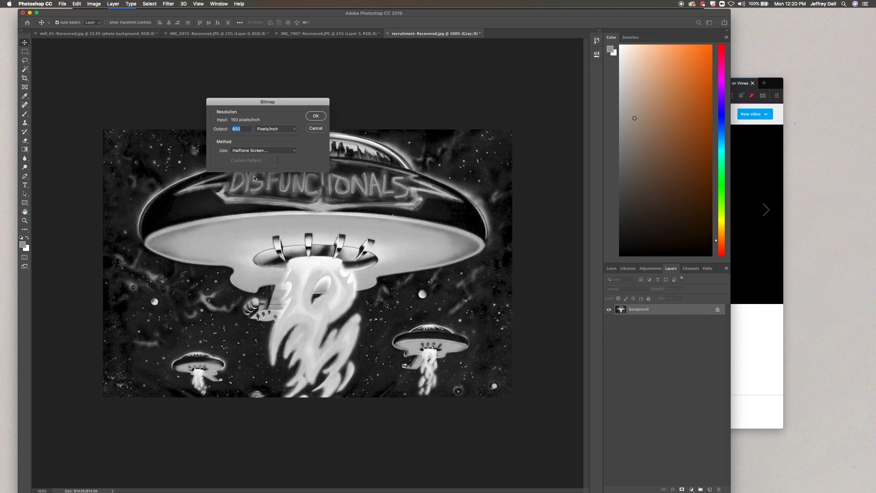
pyautogui.click(265, 150)
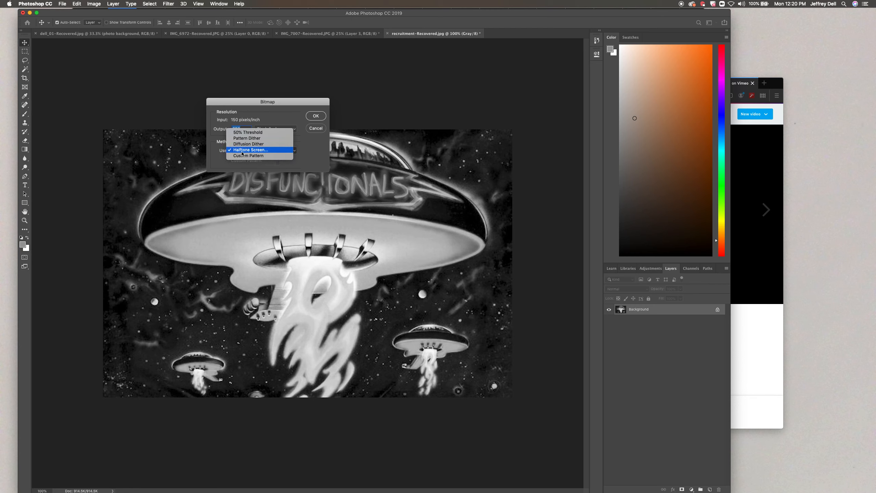
pyautogui.click(270, 147)
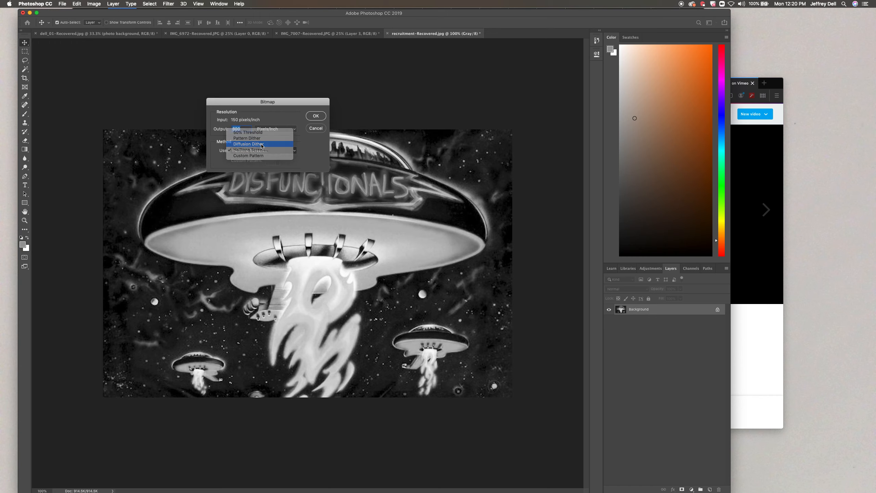